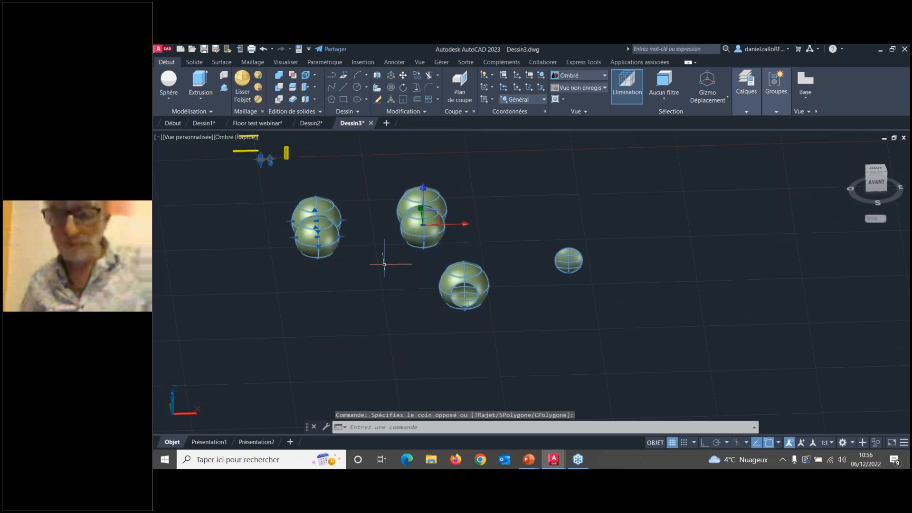
# Delete all the sphere solids and remaining objects from the Dessin3 drawing.
pyautogui.scroll(-3, 386, 259)
pyautogui.click(529, 163)
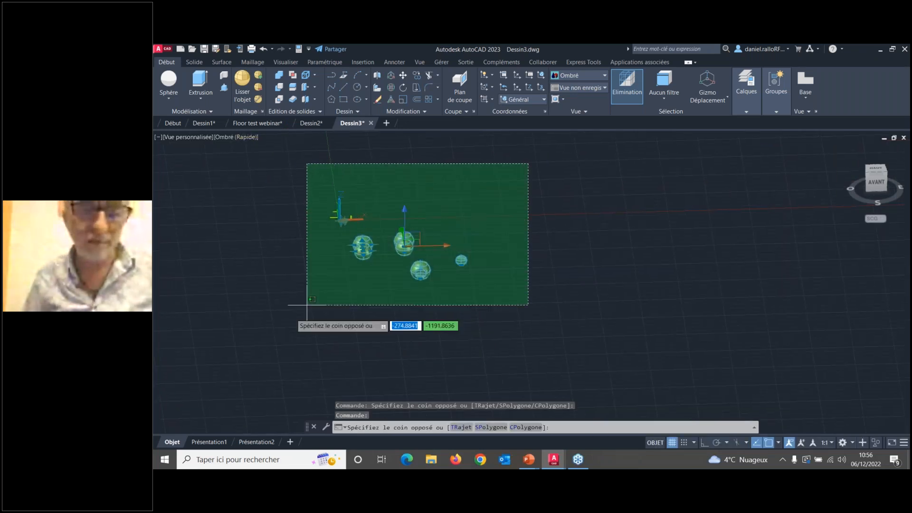
pyautogui.click(270, 318)
pyautogui.press('Delete')
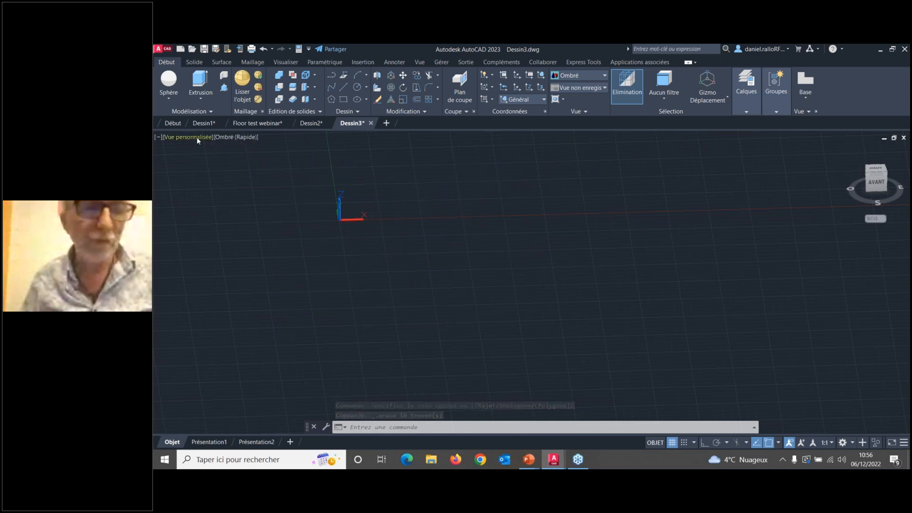
# Create a new drawing from the acadiso.dwt template.
pyautogui.click(166, 50)
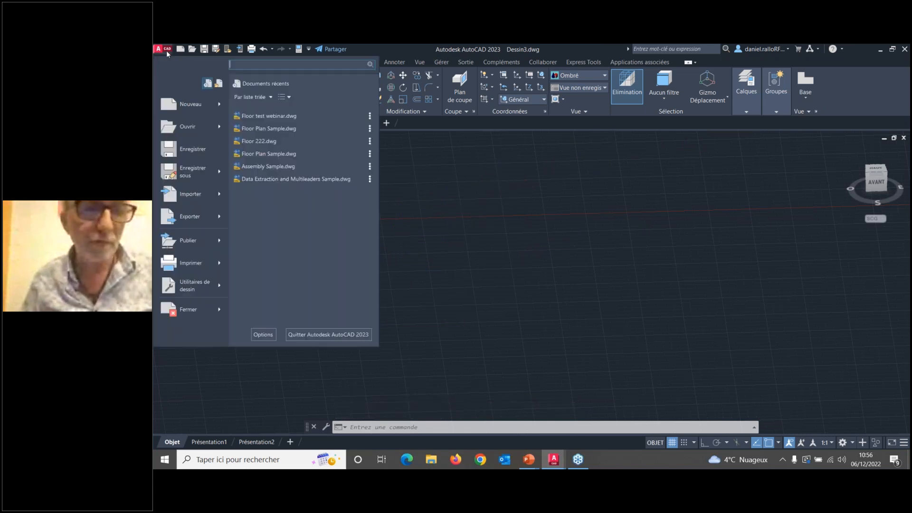
pyautogui.click(184, 104)
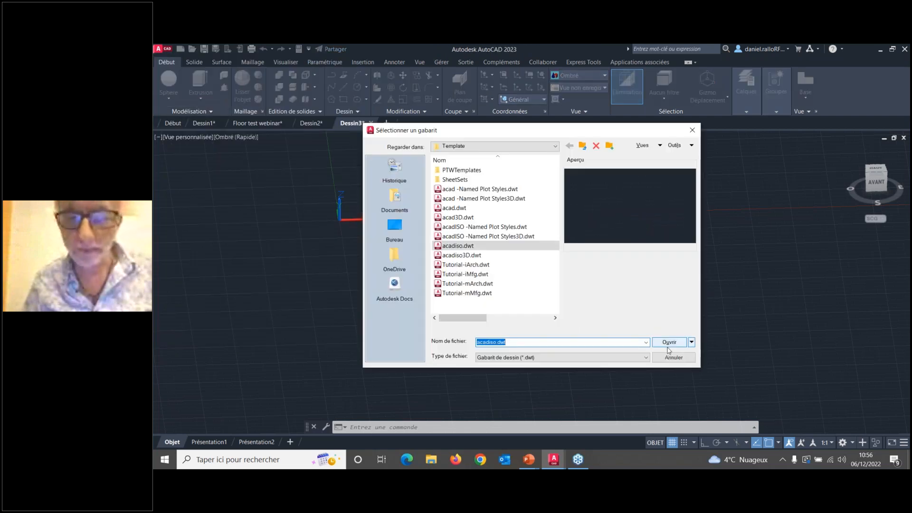
pyautogui.click(668, 342)
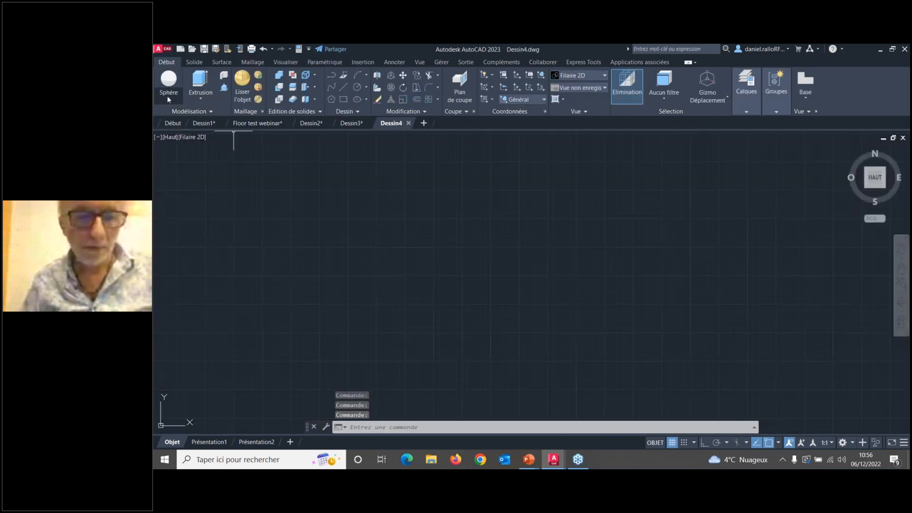
# In the southwest isometric home view, draw a freehand solid box about 7.7 high near the origin on the X side.
pyautogui.click(171, 99)
pyautogui.click(179, 116)
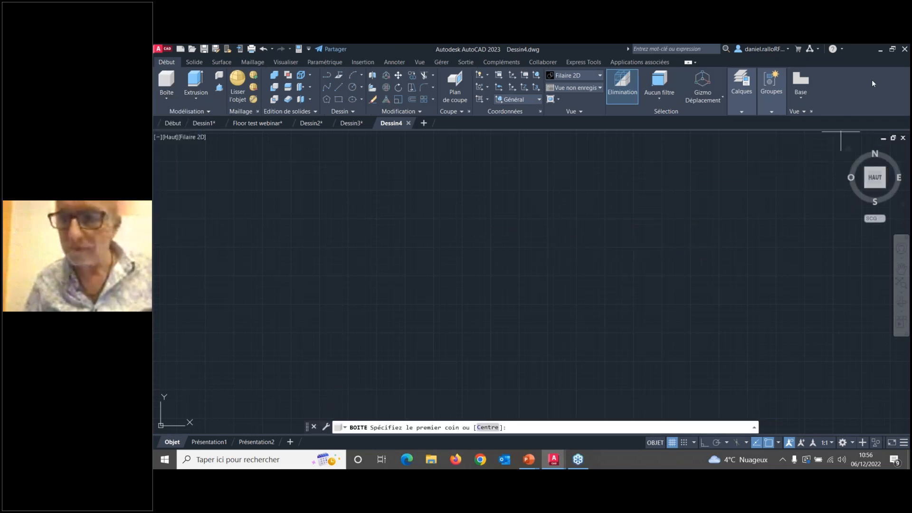
pyautogui.click(848, 149)
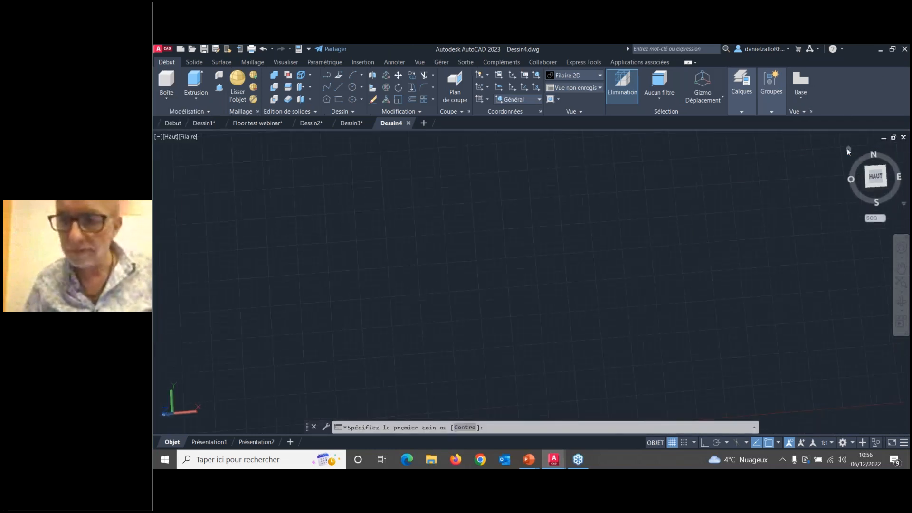
pyautogui.moveTo(449, 271); pyautogui.dragTo(368, 293, button='middle')
pyautogui.click(533, 242)
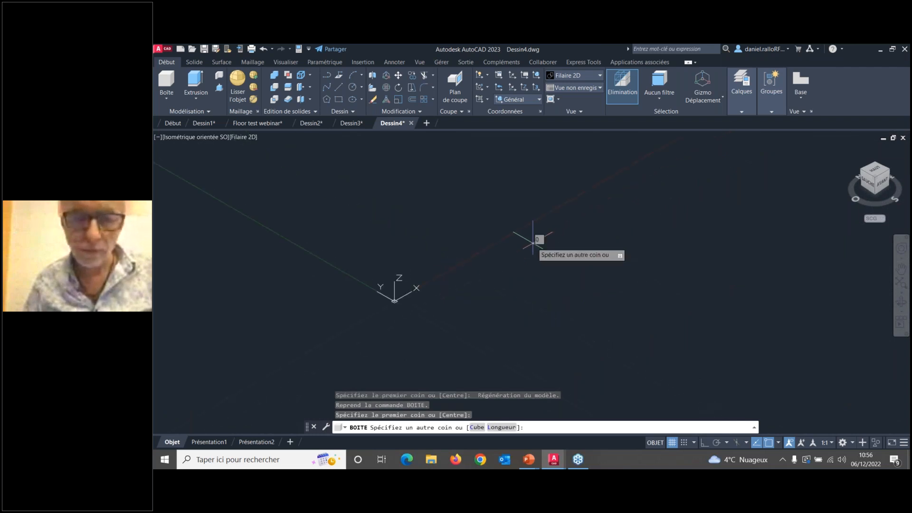
pyautogui.click(546, 306)
pyautogui.click(550, 232)
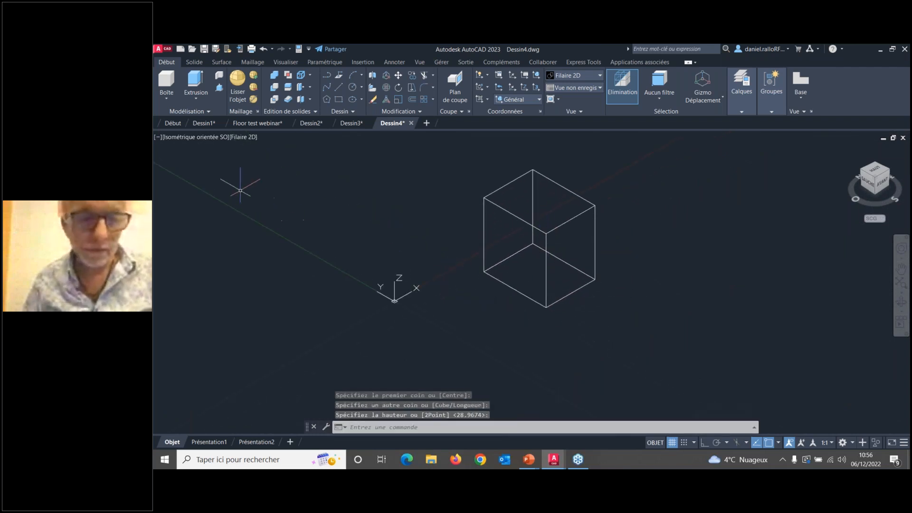
# Set the viewport's visual style to Réaliste.
pyautogui.click(243, 137)
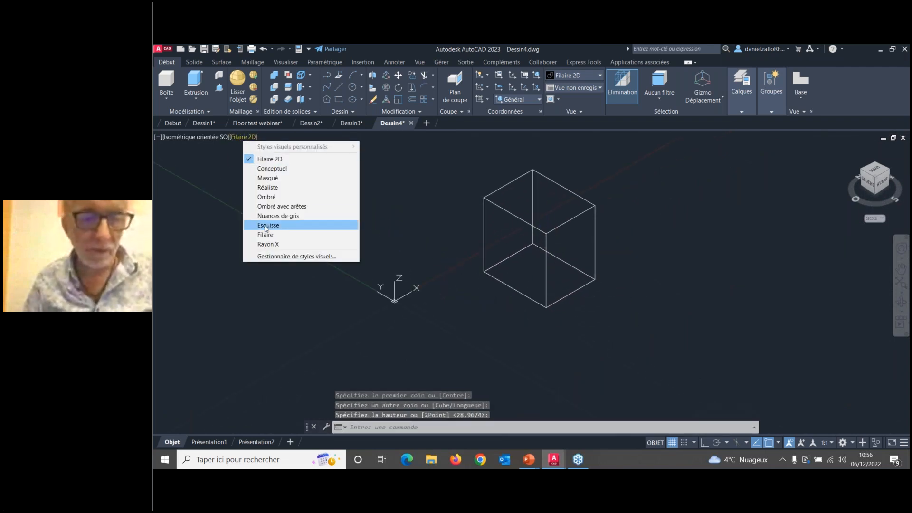
pyautogui.click(268, 187)
pyautogui.moveTo(403, 223); pyautogui.dragTo(380, 249, button='middle')
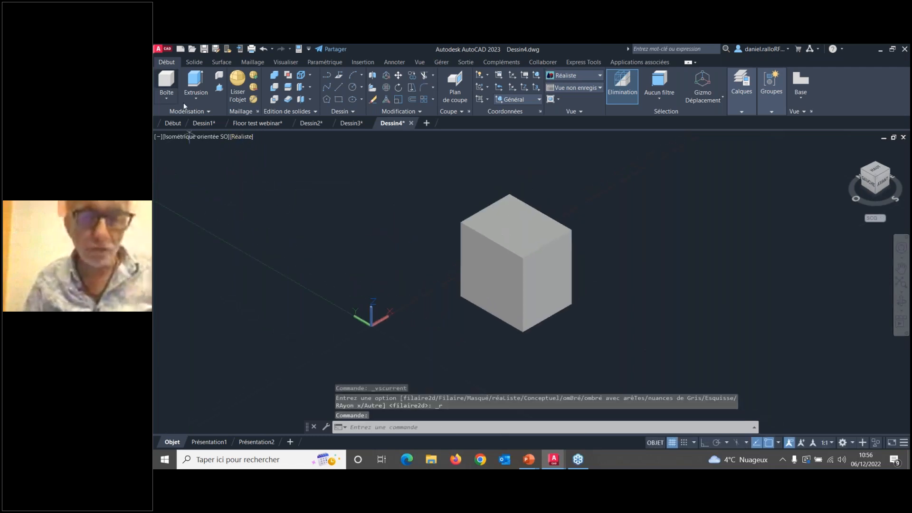
# Draw a large, thin solid box about 1.7 high around the small box's base to serve as a ground slab.
pyautogui.click(166, 81)
pyautogui.scroll(-4, 347, 273)
pyautogui.click(421, 156)
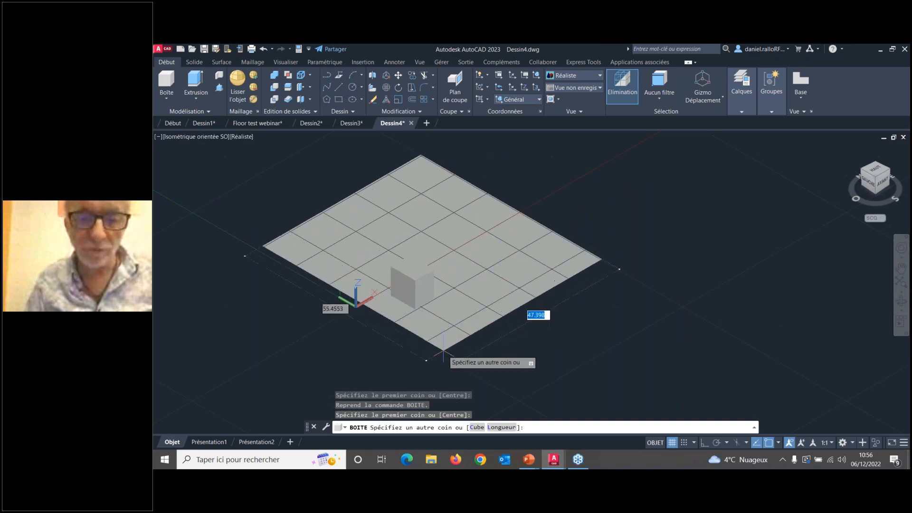
pyautogui.click(398, 381)
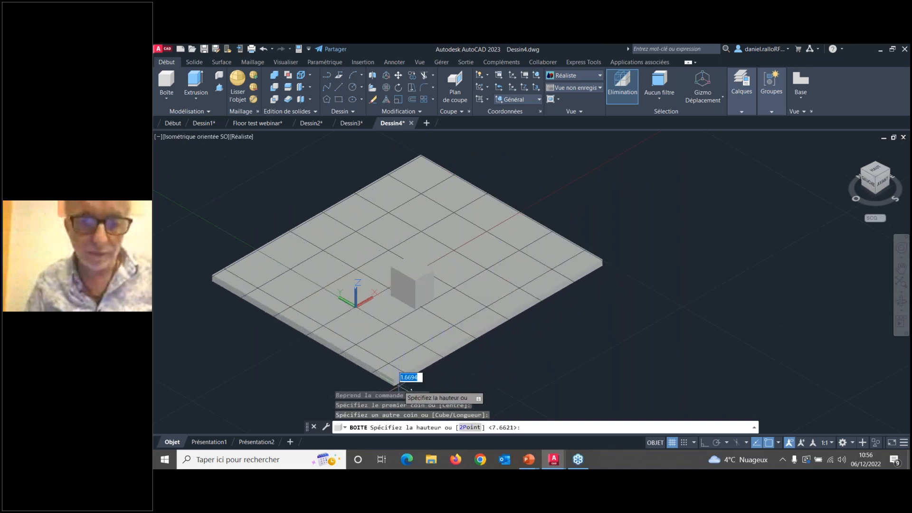
pyautogui.click(402, 385)
pyautogui.scroll(-2, 464, 331)
pyautogui.click(418, 301)
pyautogui.scroll(5, 411, 314)
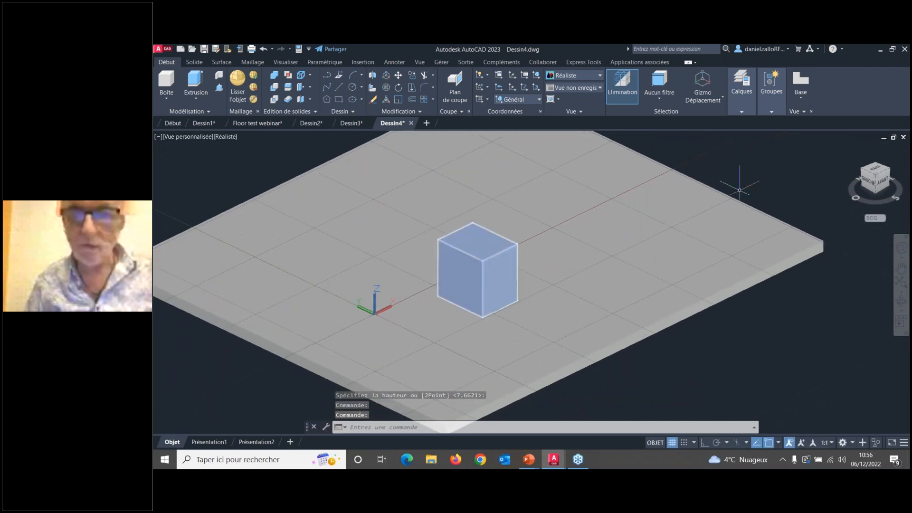
# Render the box and slab at medium quality, close the render window and open the render gallery.
pyautogui.click(424, 61)
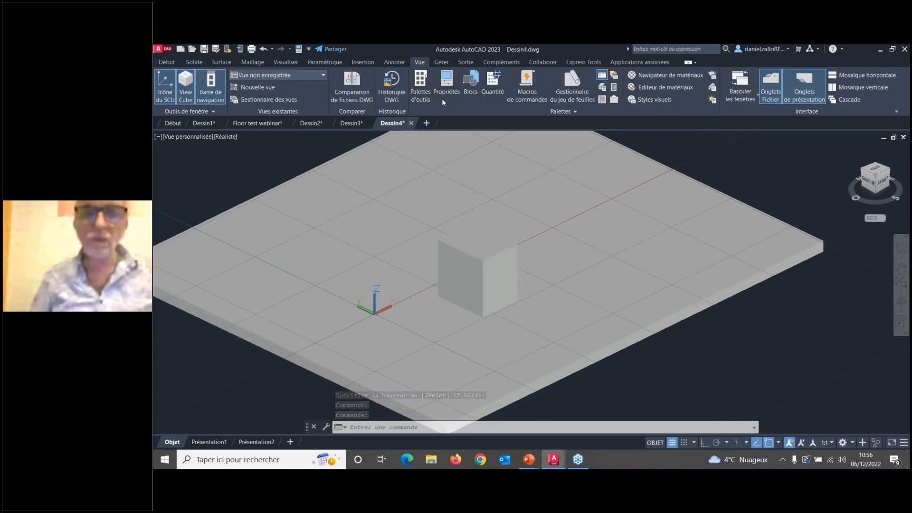
pyautogui.click(285, 60)
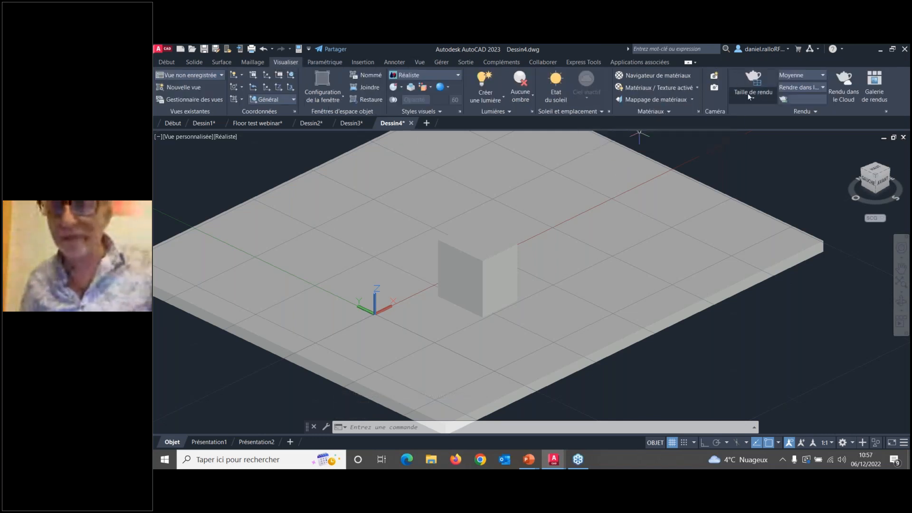
pyautogui.click(753, 76)
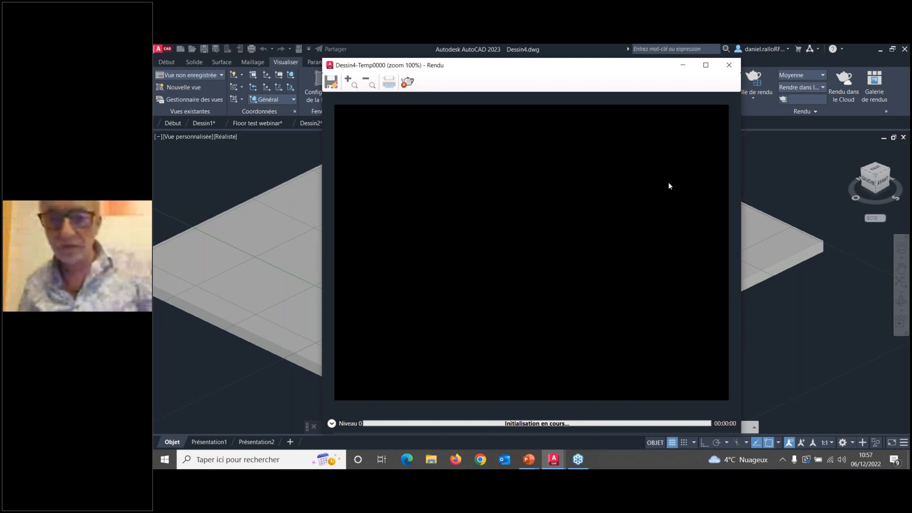
pyautogui.scroll(2, 509, 241)
pyautogui.scroll(-2, 509, 241)
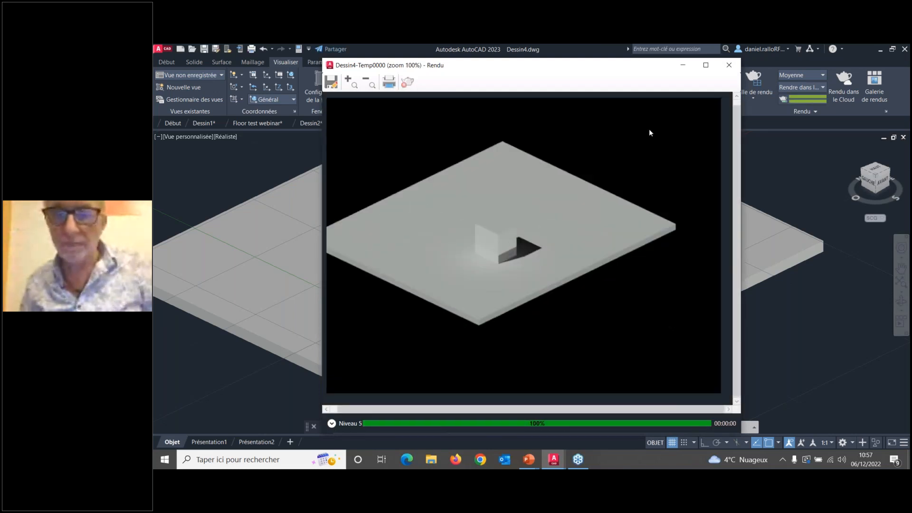
pyautogui.click(729, 65)
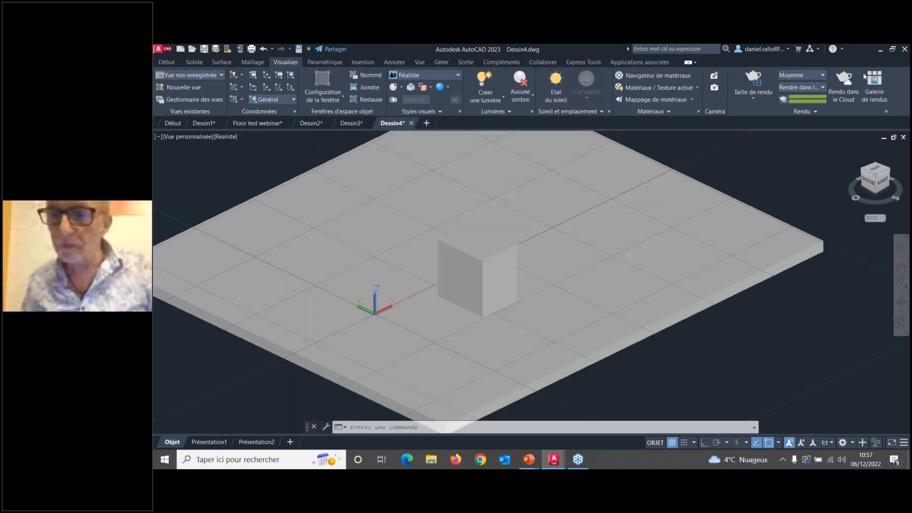
pyautogui.click(876, 77)
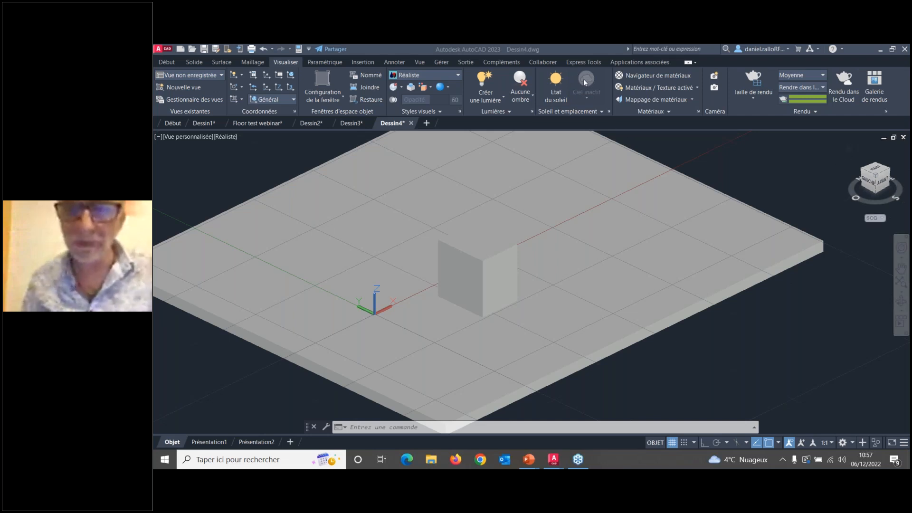
# Switch the view to perspective with the sky set to Arrière-plan ciel et illumination, and make a test render.
pyautogui.click(850, 151)
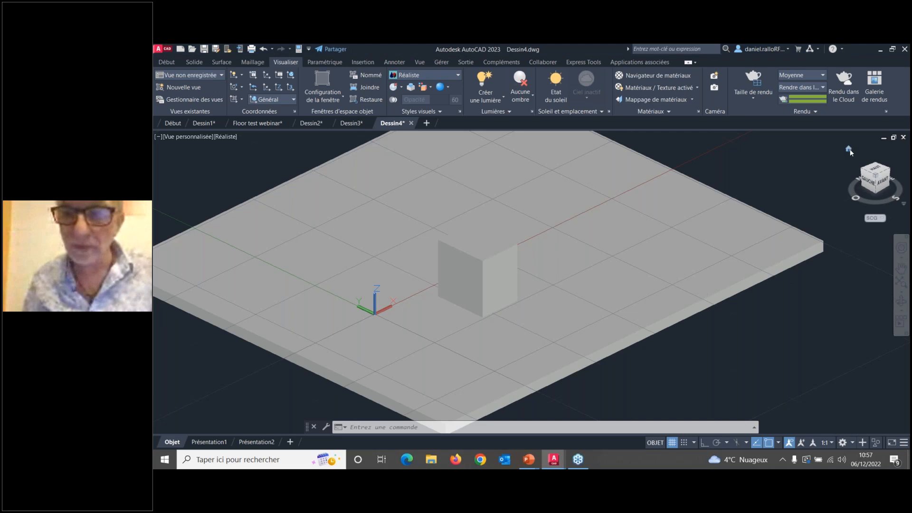
pyautogui.click(849, 150)
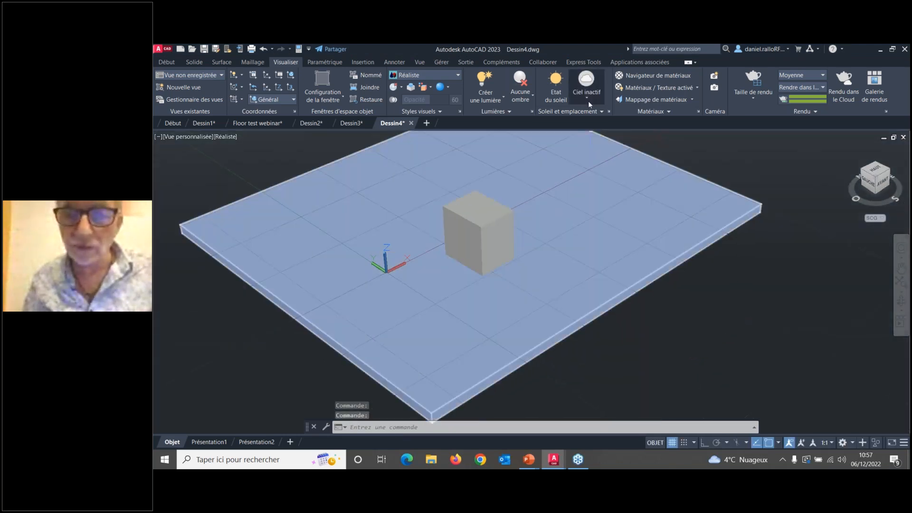
pyautogui.click(587, 99)
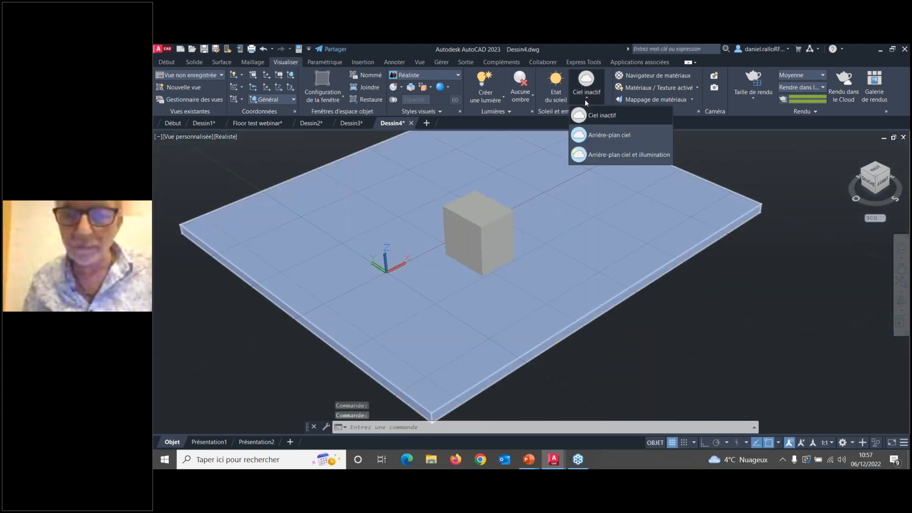
pyautogui.click(601, 155)
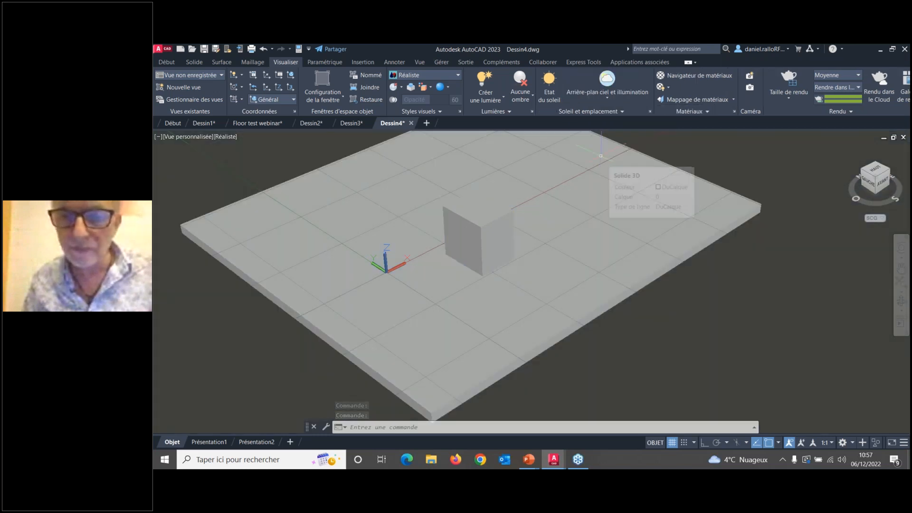
pyautogui.click(789, 77)
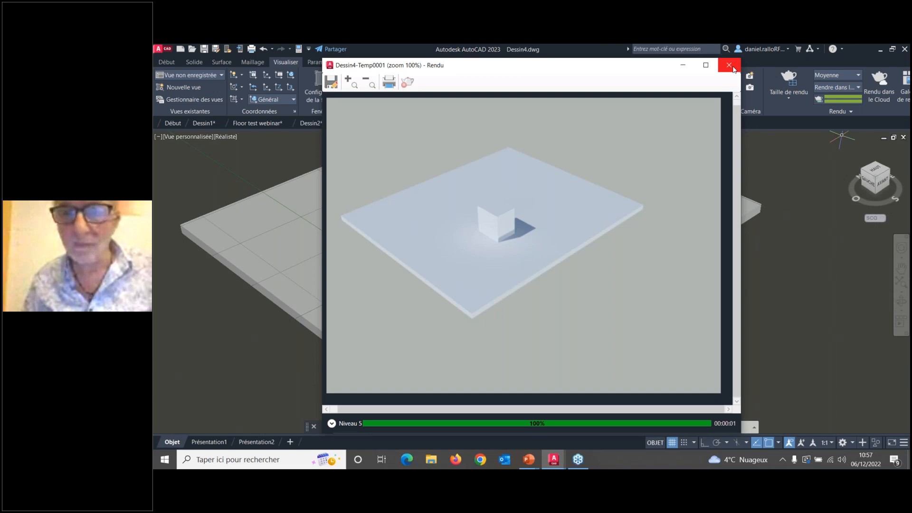
pyautogui.click(729, 65)
# Set the viewport shadows to Ombres complètes and render the scene again to check the shading.
pyautogui.click(548, 85)
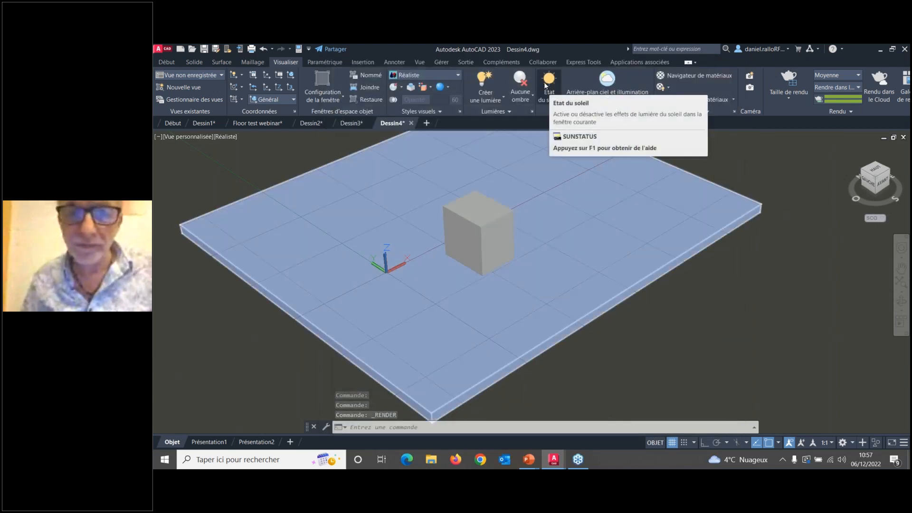
pyautogui.click(532, 98)
pyautogui.click(541, 153)
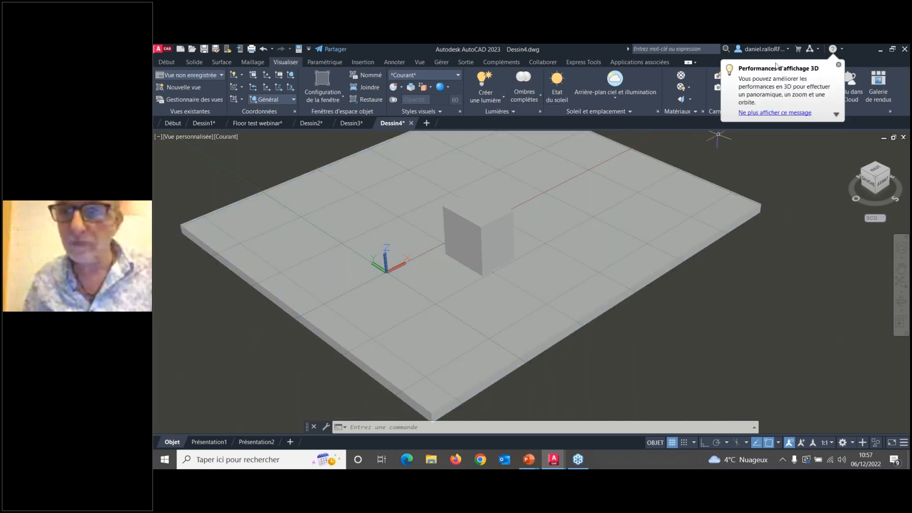
pyautogui.click(838, 64)
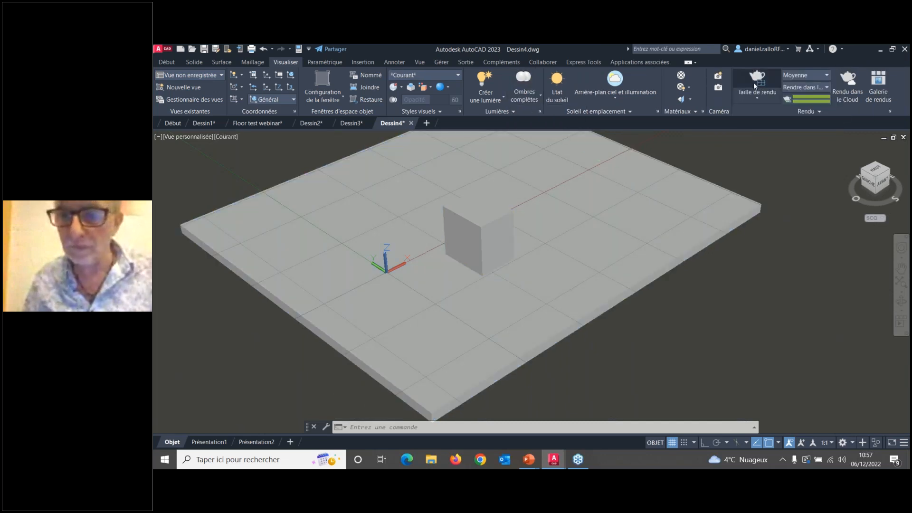
pyautogui.click(756, 77)
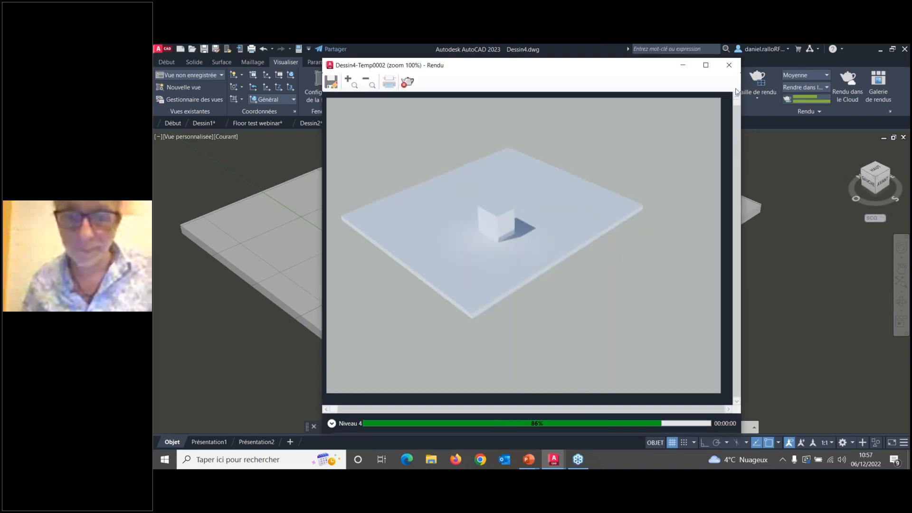
pyautogui.click(731, 71)
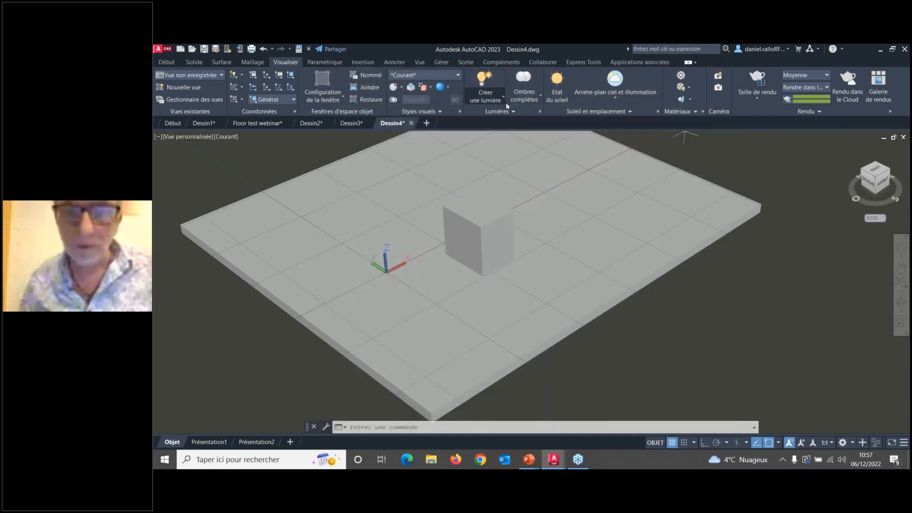
# Turn on sunlight, deactivating default lighting and accepting the recommended exposure adjustment.
pyautogui.click(560, 78)
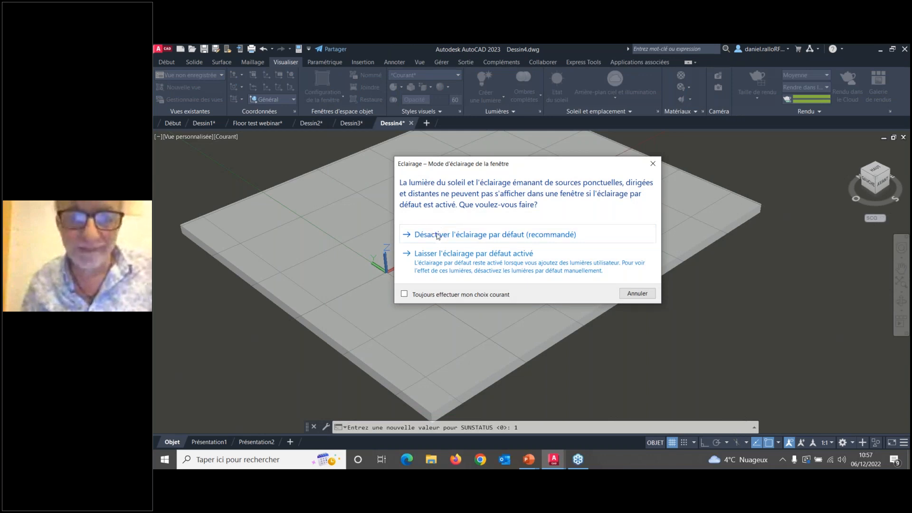
pyautogui.click(549, 239)
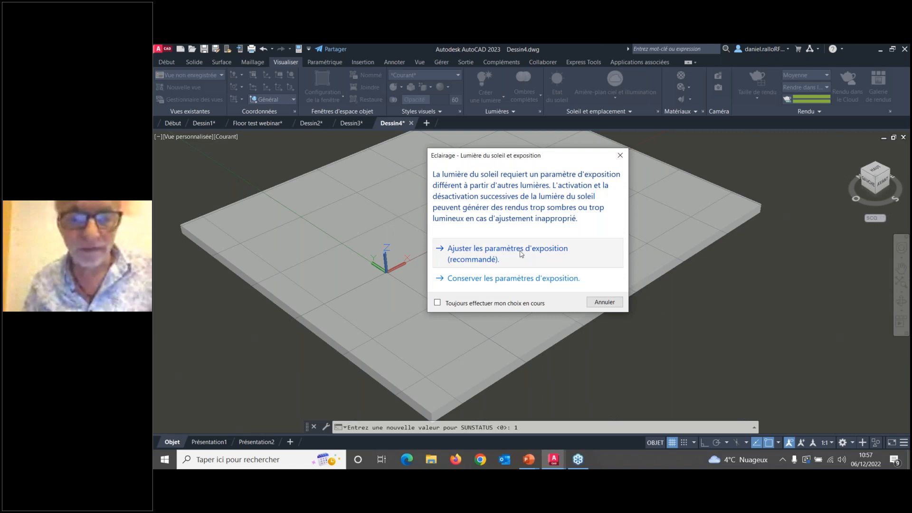
pyautogui.click(525, 252)
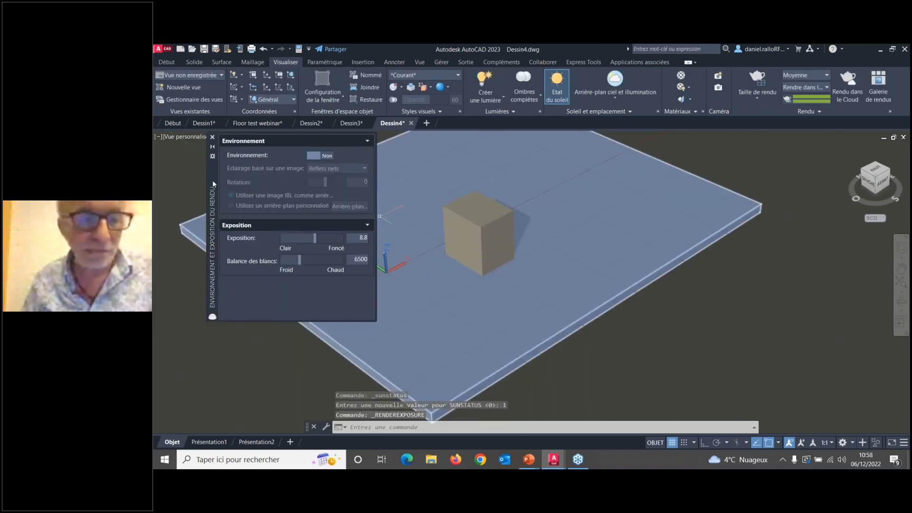
# Move the render environment and exposure palette aside and turn the Environnement setting on.
pyautogui.moveTo(212, 181); pyautogui.dragTo(184, 189)
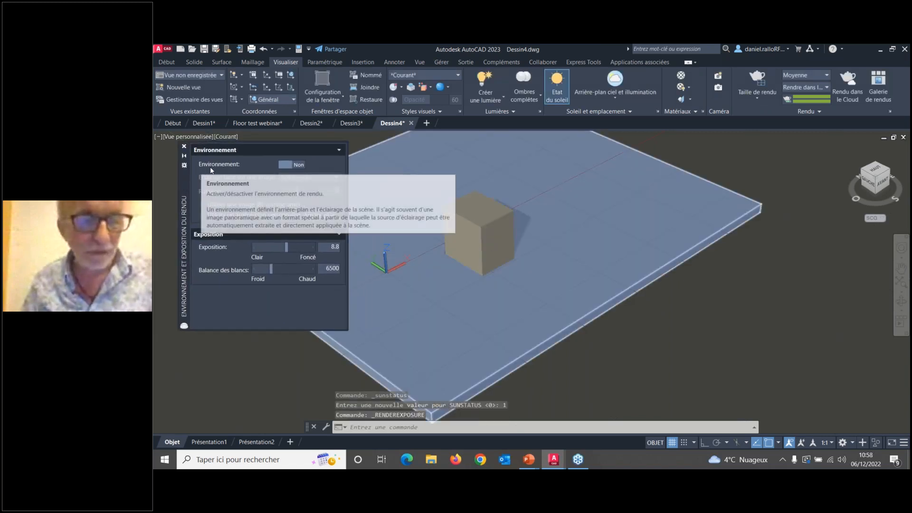
pyautogui.click(292, 164)
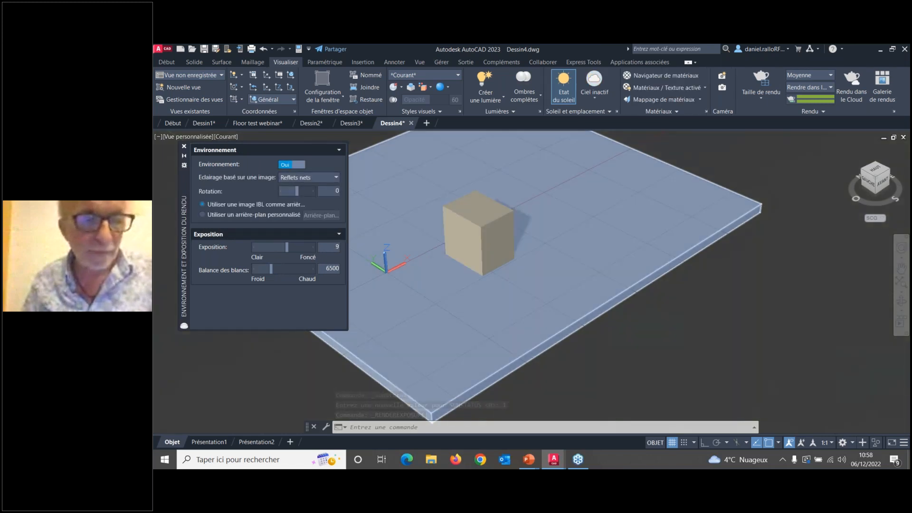
# Set the image-based lighting to Village and render the scene from a low viewpoint that includes the horizon.
pyautogui.click(334, 177)
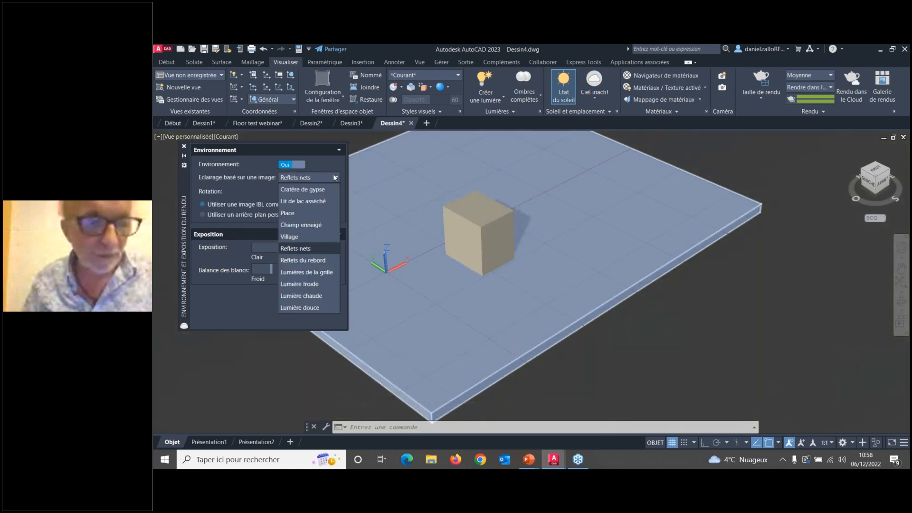
pyautogui.click(292, 237)
pyautogui.keyDown('shift'); pyautogui.moveTo(583, 294); pyautogui.dragTo(608, 262, button='middle'); pyautogui.keyUp('shift')
pyautogui.moveTo(613, 229); pyautogui.dragTo(664, 343, button='middle')
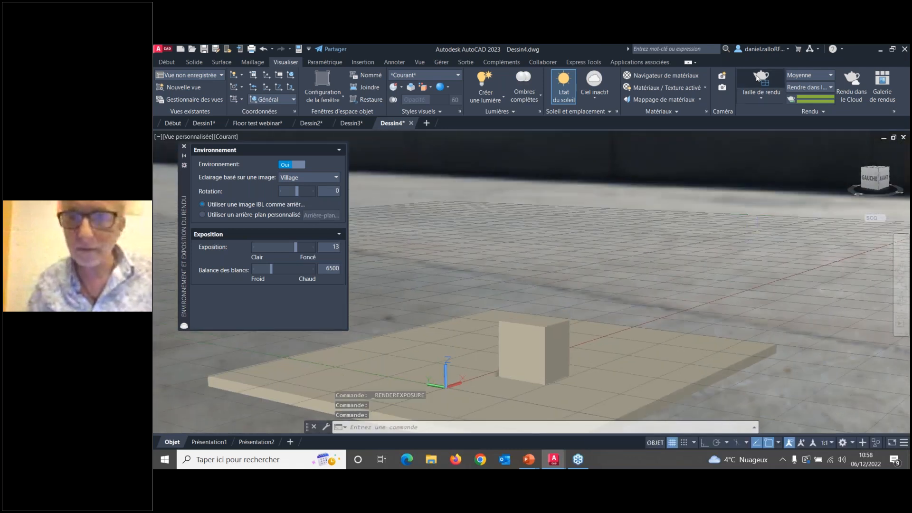
pyautogui.click(760, 80)
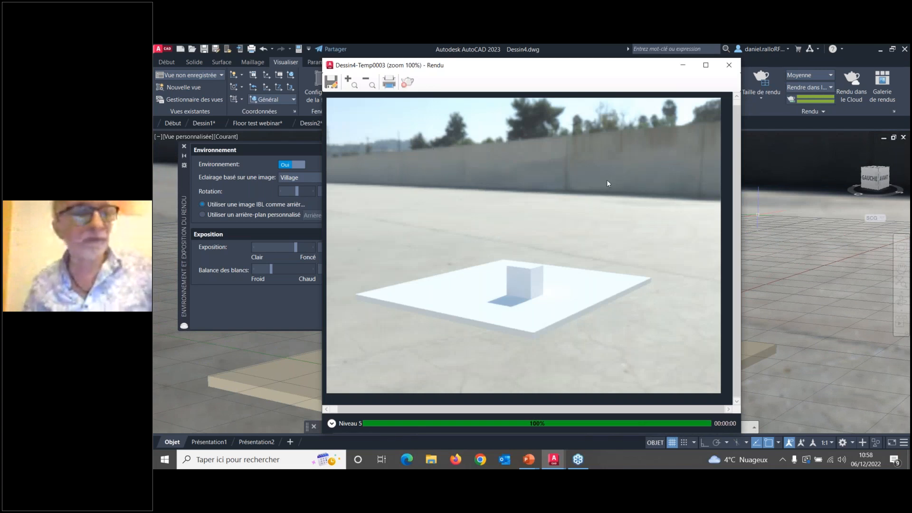
pyautogui.click(867, 221)
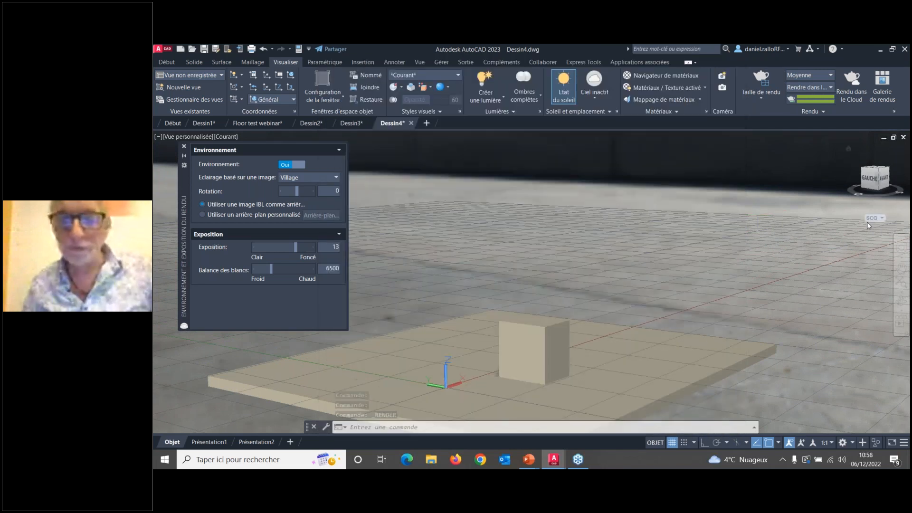
# Render the scene from another side of the box and close the render window.
pyautogui.keyDown('shift'); pyautogui.moveTo(770, 239); pyautogui.dragTo(544, 242, button='middle'); pyautogui.keyUp('shift')
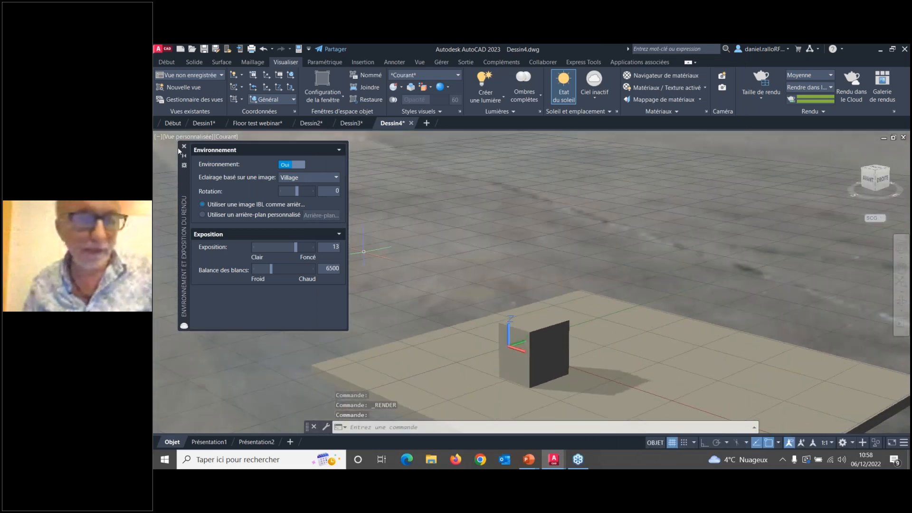
pyautogui.click(760, 78)
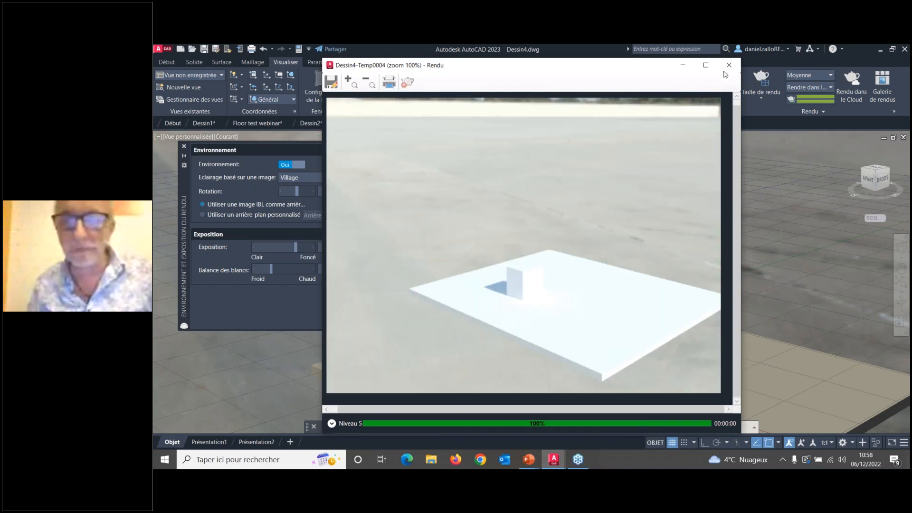
pyautogui.click(728, 65)
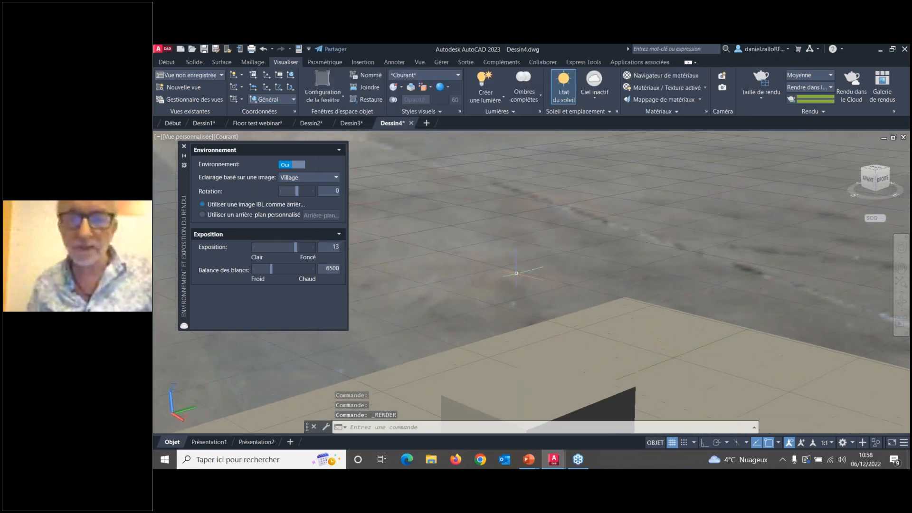
# Show the materials browser beside a close view of the box and expand its library tree.
pyautogui.moveTo(516, 273); pyautogui.dragTo(489, 167, button='middle')
pyautogui.scroll(3, 544, 271)
pyautogui.moveTo(544, 271); pyautogui.dragTo(548, 153, button='middle')
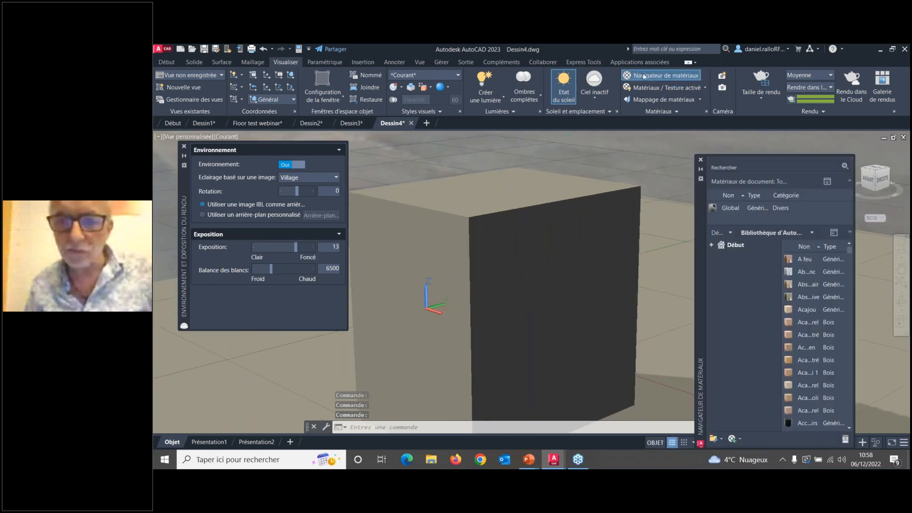
pyautogui.click(710, 246)
# Find the Chrome - Bleu poli material in the Autodesk library, apply it to the box and dismiss the material editor.
pyautogui.scroll(-4, 800, 307)
pyautogui.scroll(-10, 801, 304)
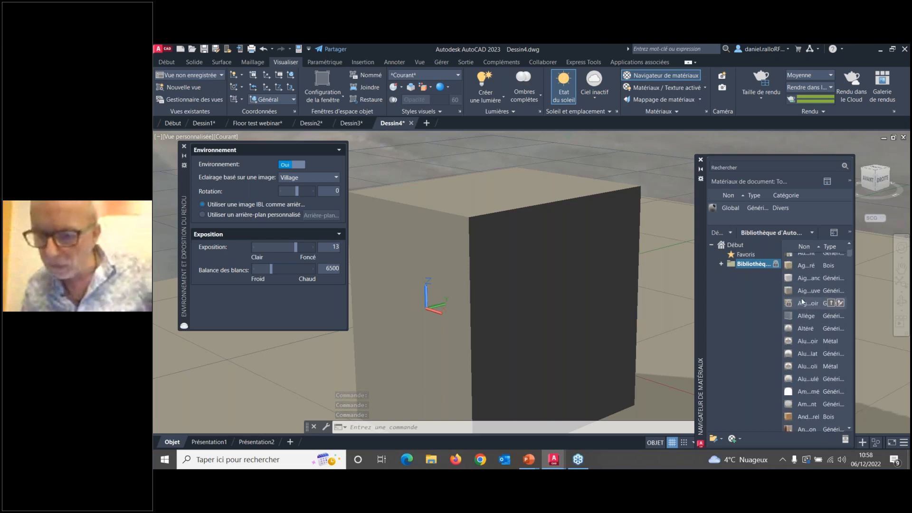
pyautogui.scroll(-10, 811, 323)
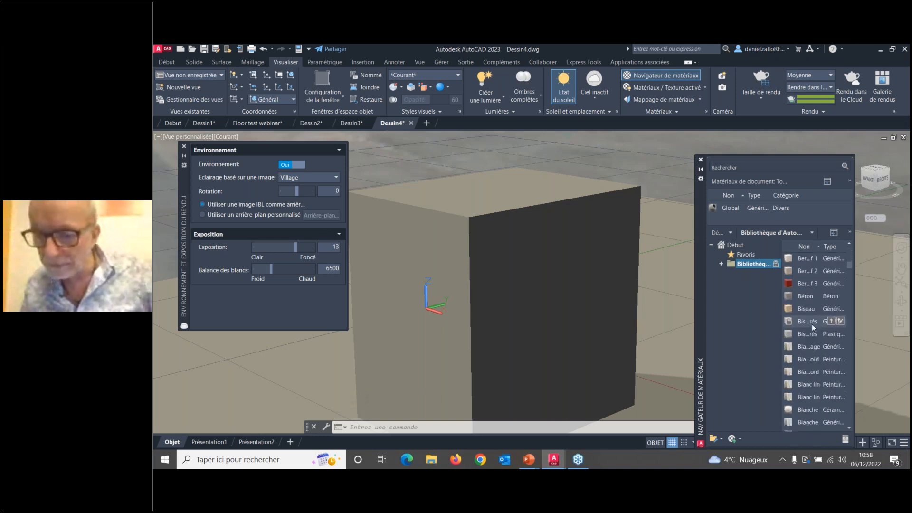
pyautogui.scroll(-10, 814, 323)
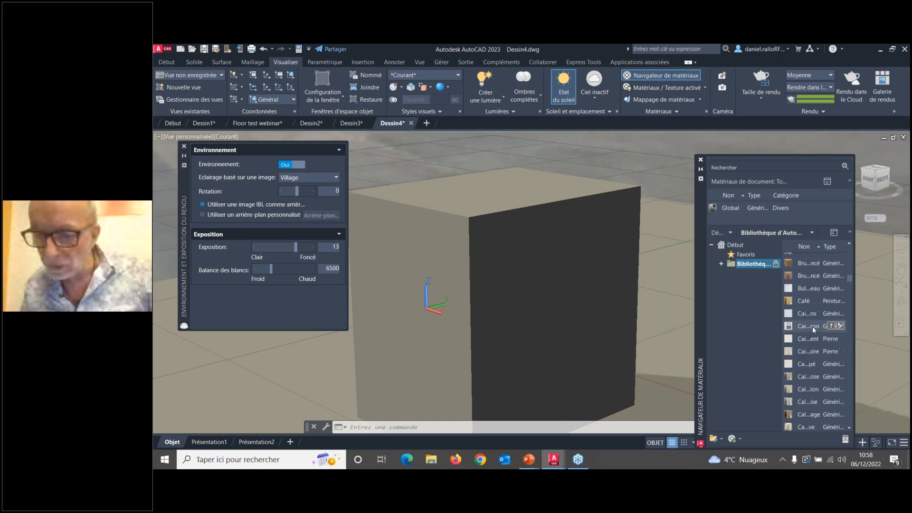
pyautogui.scroll(-8, 813, 323)
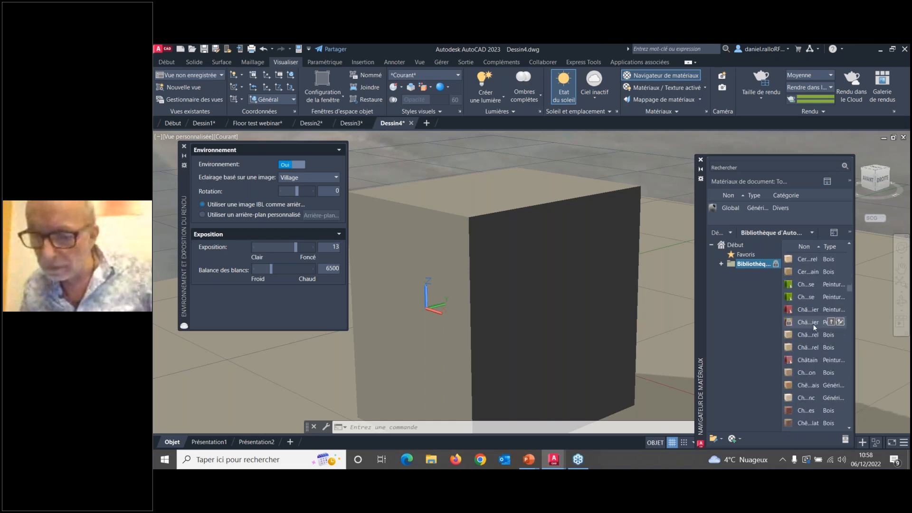
pyautogui.scroll(3, 813, 319)
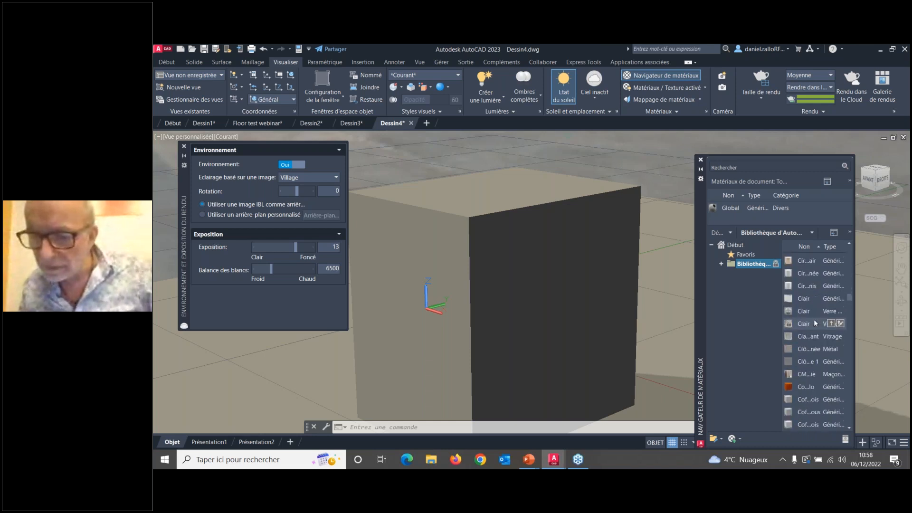
pyautogui.scroll(4, 812, 323)
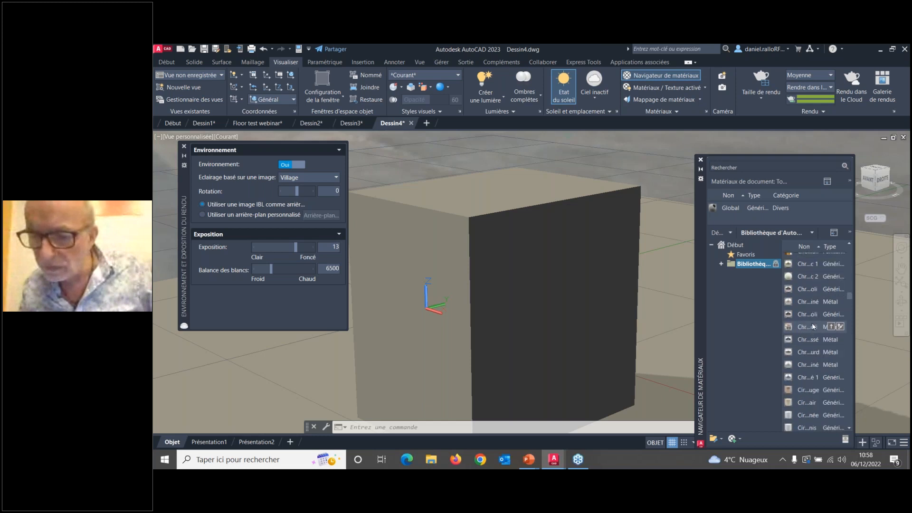
pyautogui.doubleClick(790, 291)
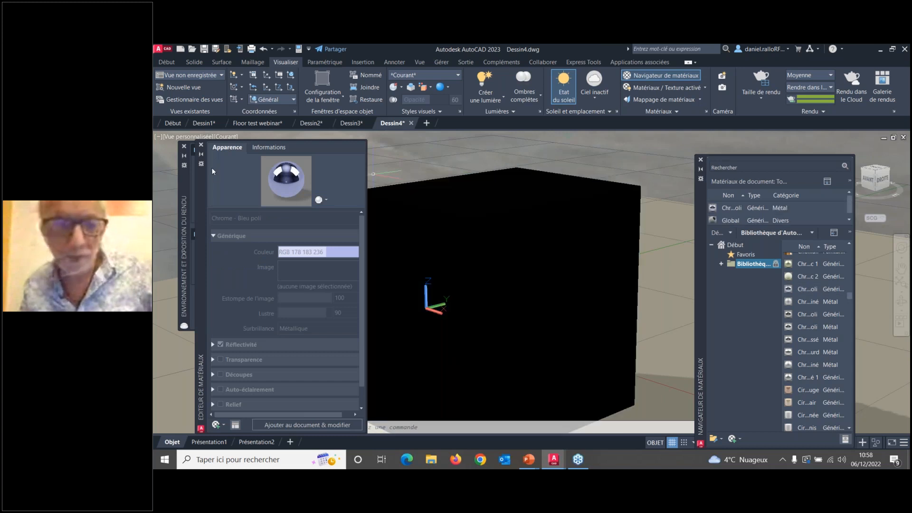
pyautogui.click(201, 145)
# Render the chrome box from the current angle and again from a lower front view to compare its reflections.
pyautogui.click(761, 77)
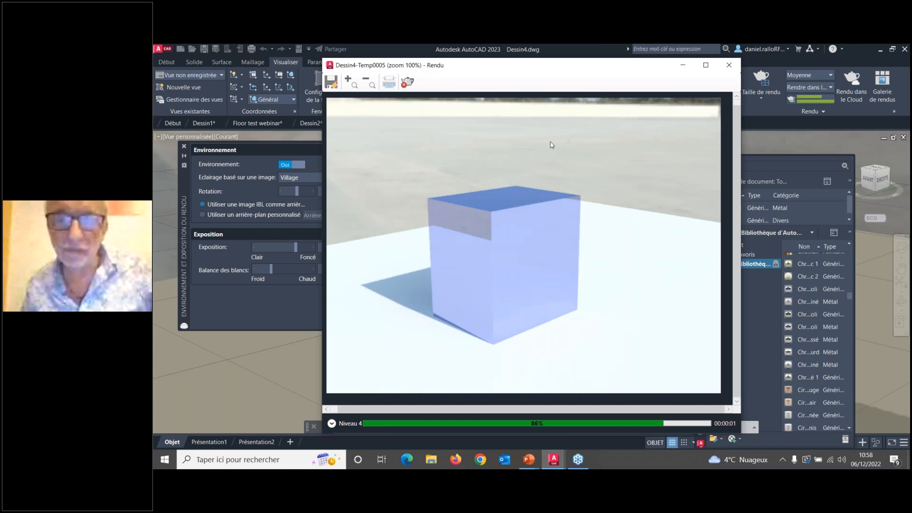
pyautogui.click(787, 149)
pyautogui.keyDown('shift'); pyautogui.moveTo(527, 238); pyautogui.dragTo(578, 247, button='middle'); pyautogui.keyUp('shift')
pyautogui.moveTo(656, 228); pyautogui.dragTo(456, 252, button='middle')
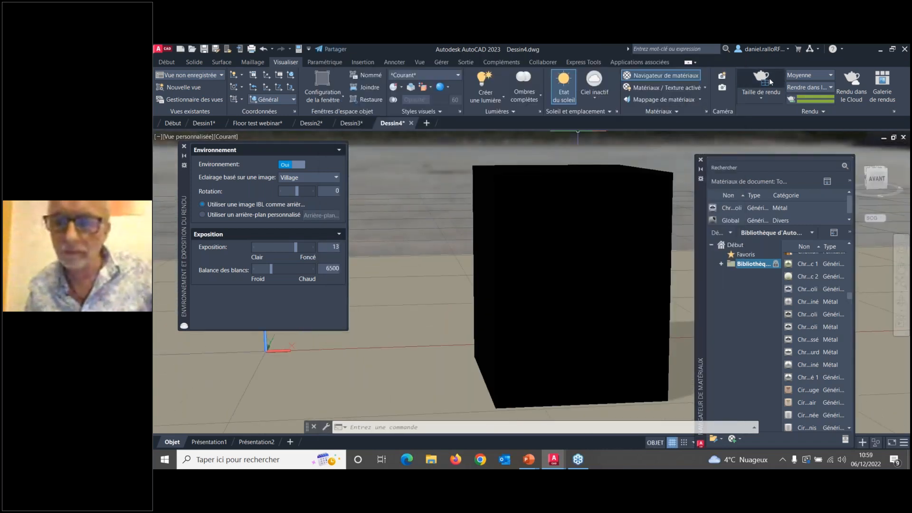
pyautogui.click(768, 78)
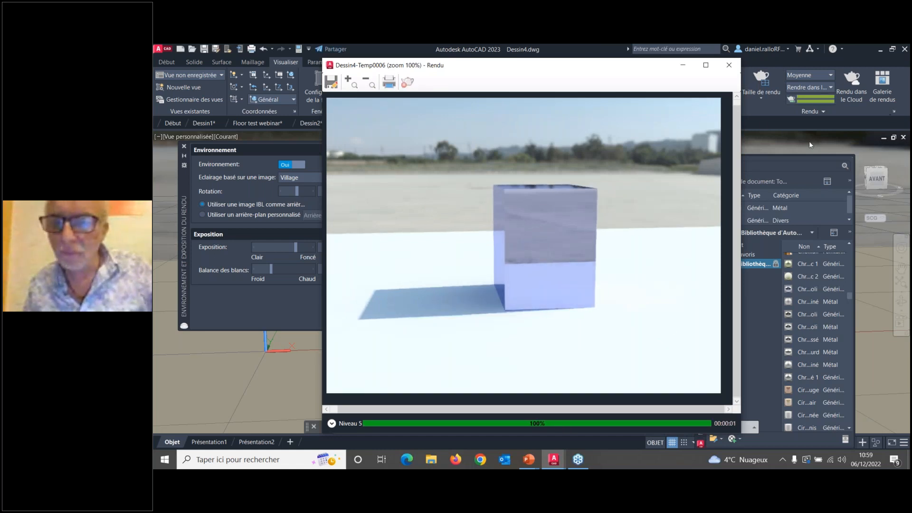
pyautogui.click(873, 250)
# Render the chrome box once more from a higher front viewpoint.
pyautogui.keyDown('shift'); pyautogui.moveTo(560, 233); pyautogui.dragTo(566, 278, button='middle'); pyautogui.keyUp('shift')
pyautogui.click(765, 78)
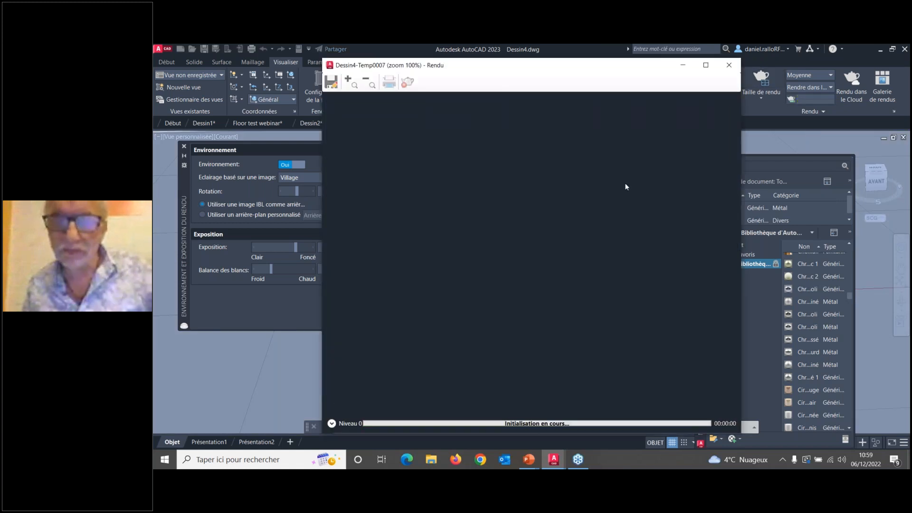
pyautogui.click(879, 266)
# Change the image-based lighting to Place and render the chrome box from a low viewpoint.
pyautogui.keyDown('shift'); pyautogui.moveTo(880, 247); pyautogui.dragTo(907, 186, button='middle'); pyautogui.keyUp('shift')
pyautogui.click(334, 178)
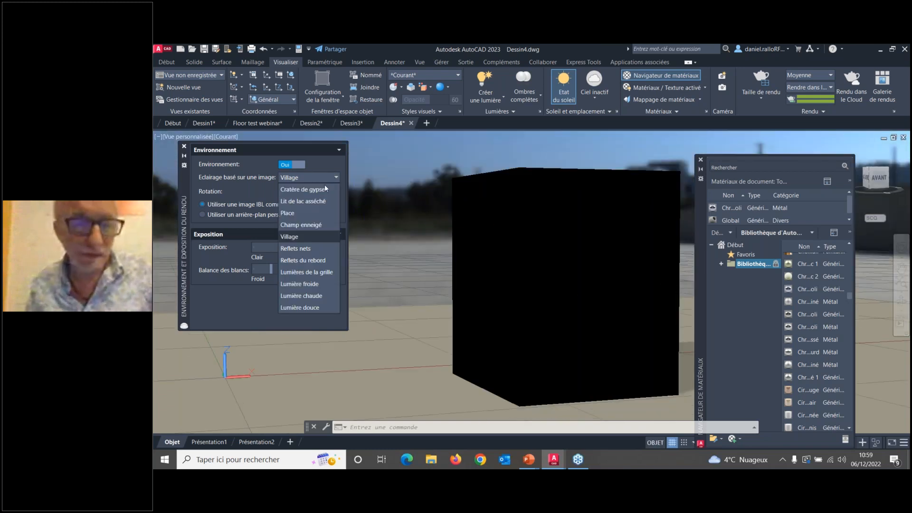
pyautogui.click(287, 213)
pyautogui.click(762, 78)
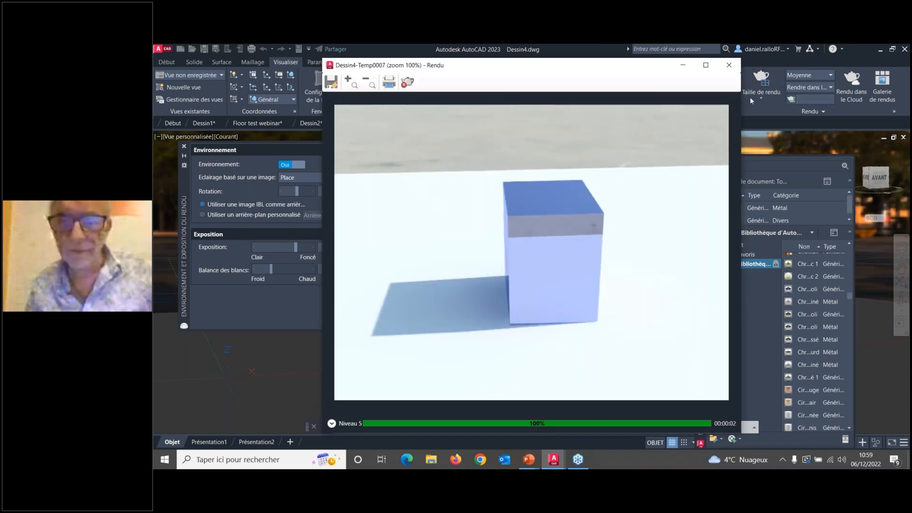